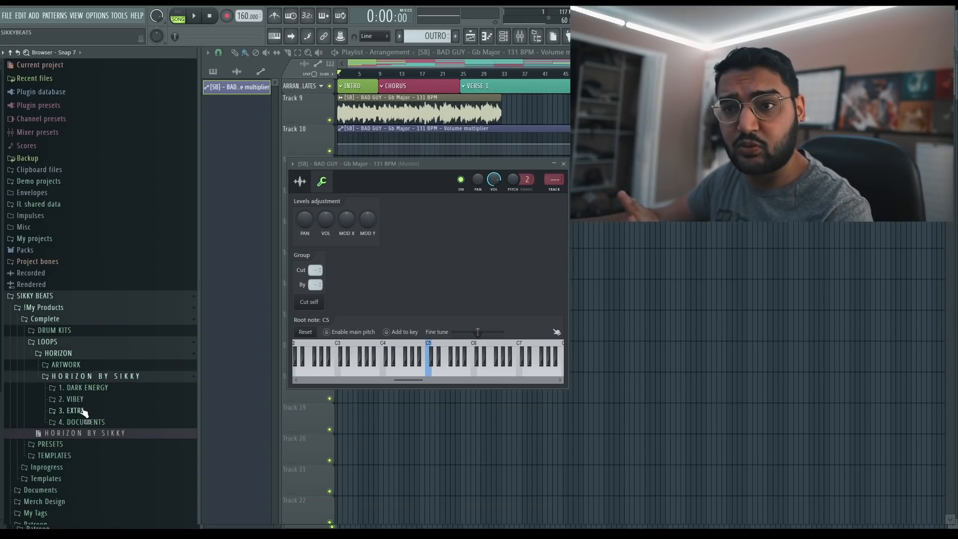
Place the SIDECHAIN 01 automation preset from the 3. EXTRA > AUTOMATIONS folder at the start of Track 10
{"action": "left_click", "coordinate": [82, 411]}
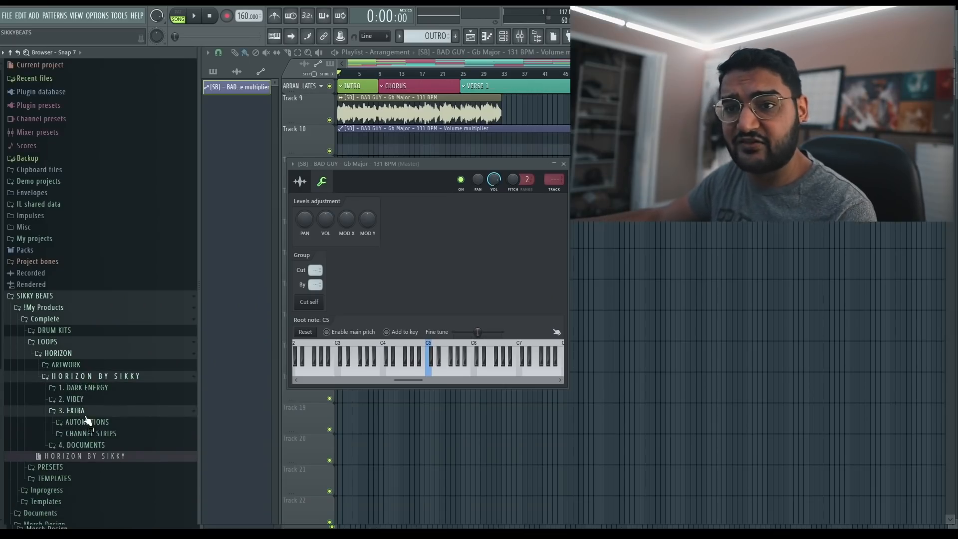
{"action": "left_click", "coordinate": [87, 422]}
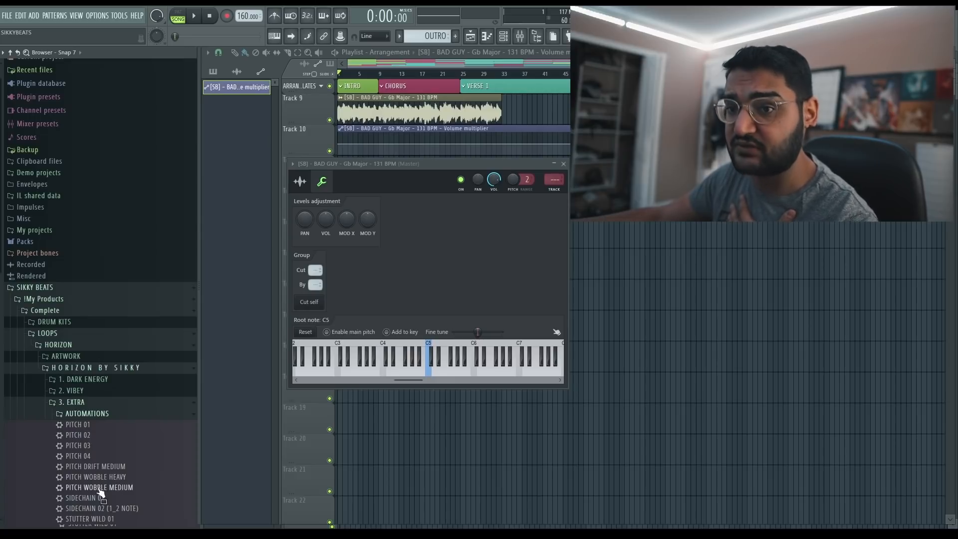
{"action": "left_click_drag", "start_coordinate": [340, 127], "coordinate": [334, 134]}
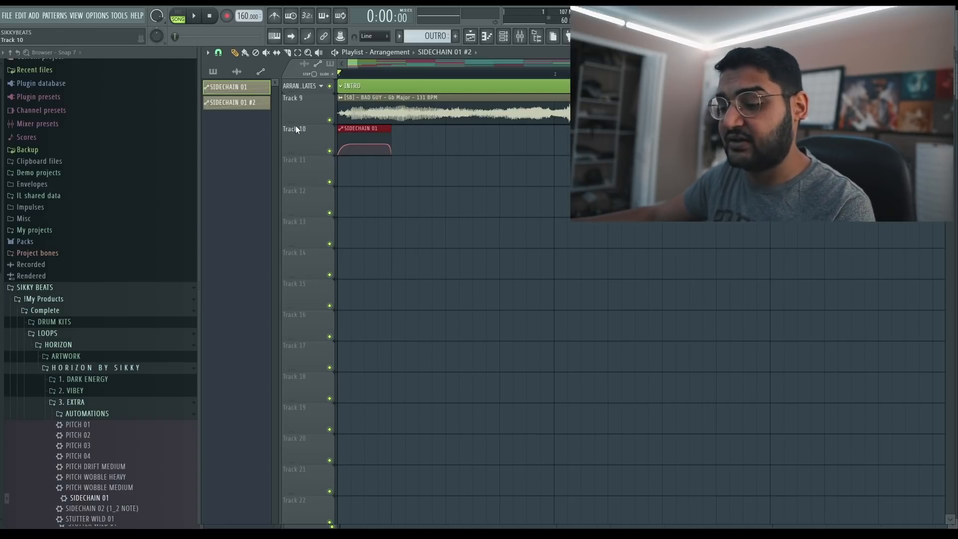
Repeat the SIDECHAIN 01 automation clip end to end along Track 10 beneath the BAD GUY loop
{"action": "key", "text": "ctrl+b"}
{"action": "key", "text": "ctrl+b"}
{"action": "key", "text": "ctrl+b"}
{"action": "key", "text": "ctrl+b"}
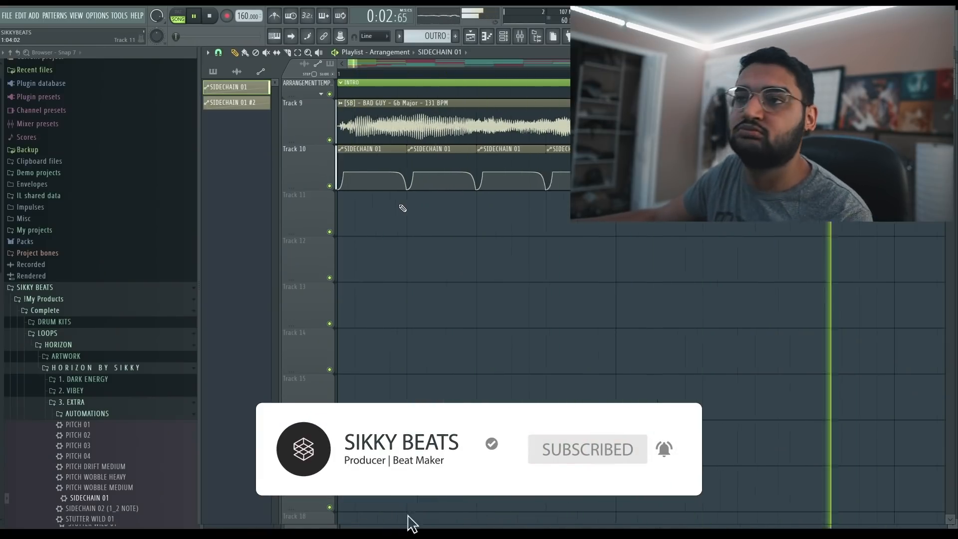
Place the STUTTER WILD 01 automation preset at the start of Track 10 and play it back with the loop
{"action": "scroll", "coordinate": [402, 208], "scroll_direction": "down", "scroll_amount": 3}
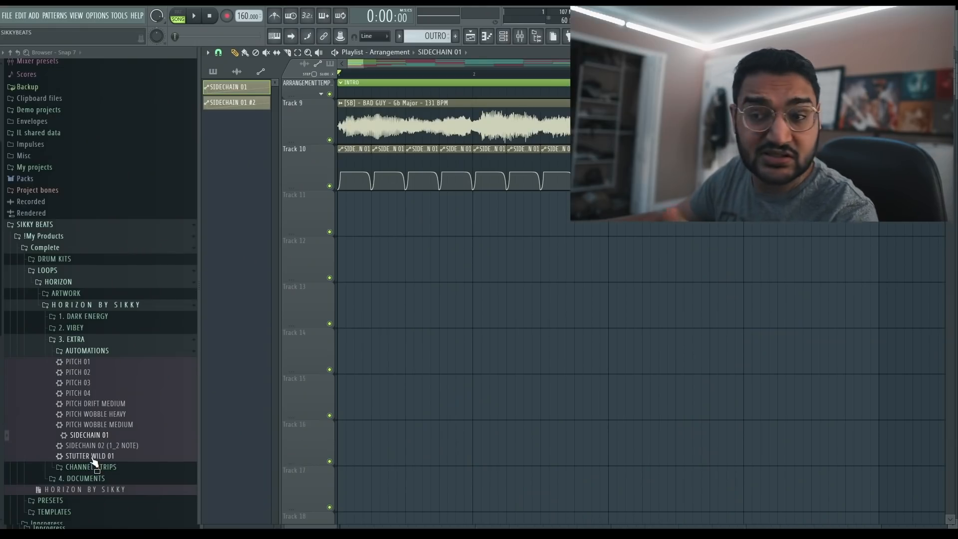
{"action": "left_click_drag", "start_coordinate": [95, 462], "coordinate": [339, 154]}
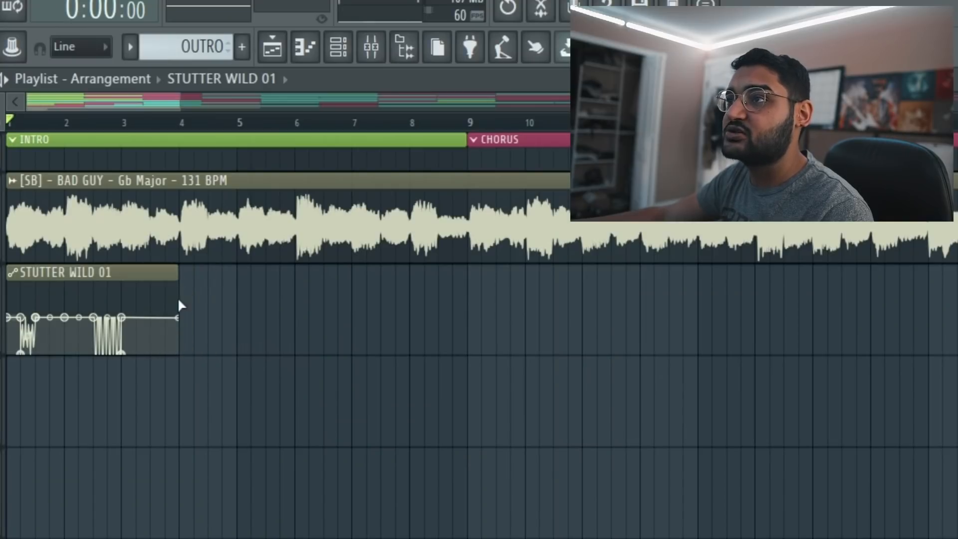
{"action": "scroll", "coordinate": [118, 125], "scroll_direction": "up", "scroll_amount": 6}
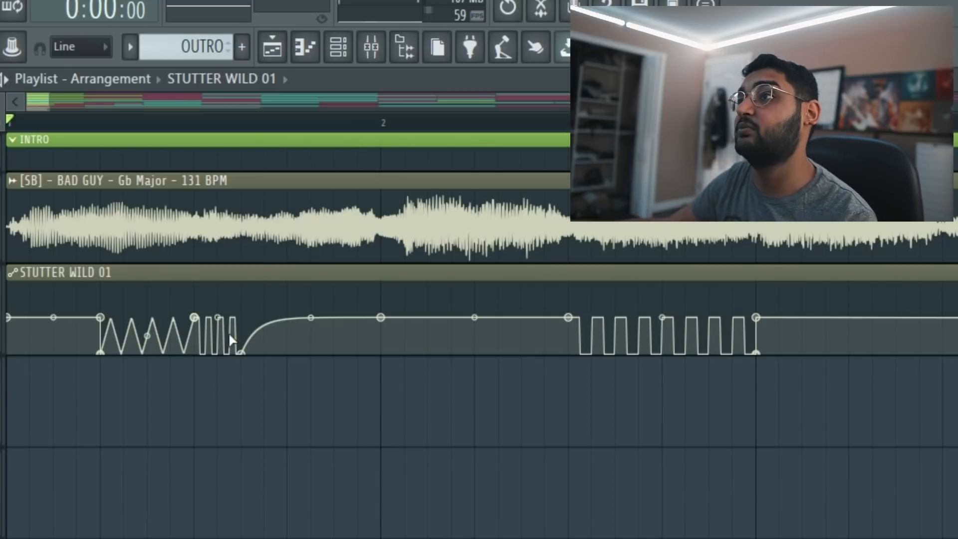
{"action": "key", "text": "space"}
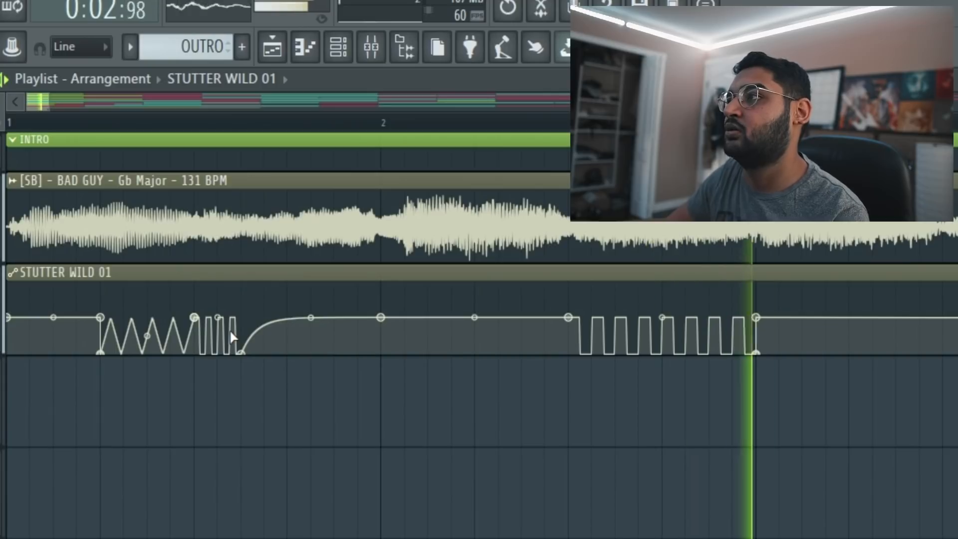
{"action": "key", "text": "space"}
Undo the narrow stutter burst in the second half of bar 1 of STUTTER WILD 01 and play the loop
{"action": "key", "text": "ctrl+z"}
{"action": "key", "text": "ctrl+z"}
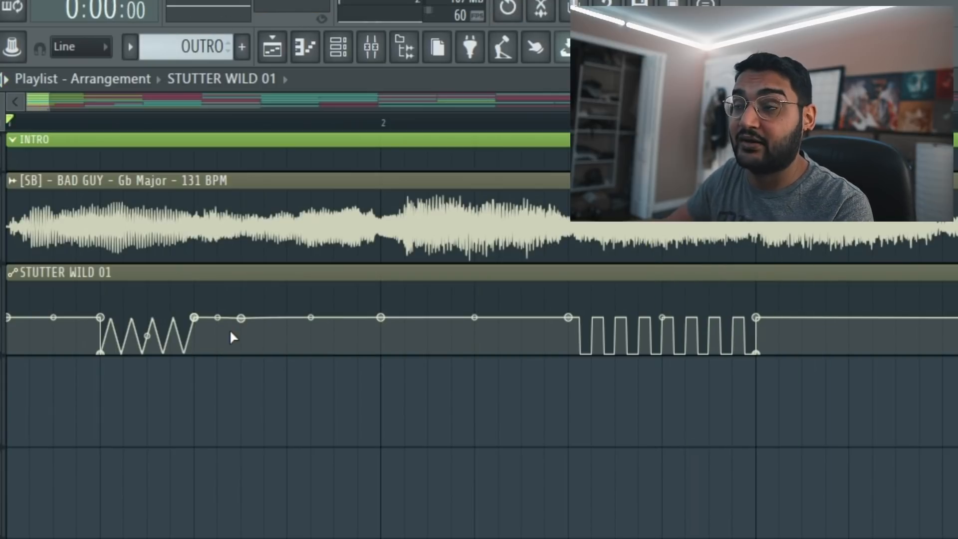
{"action": "key", "text": "space"}
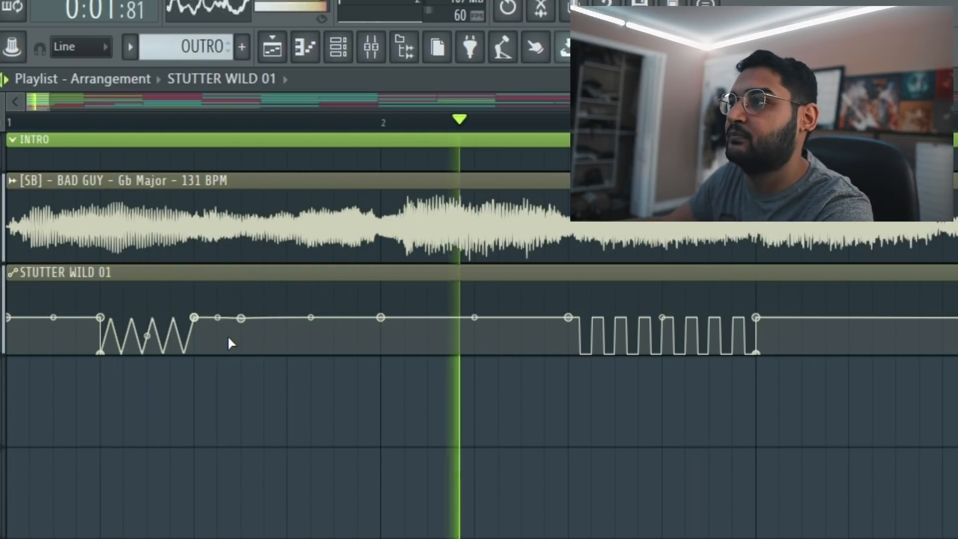
{"action": "key", "text": "space"}
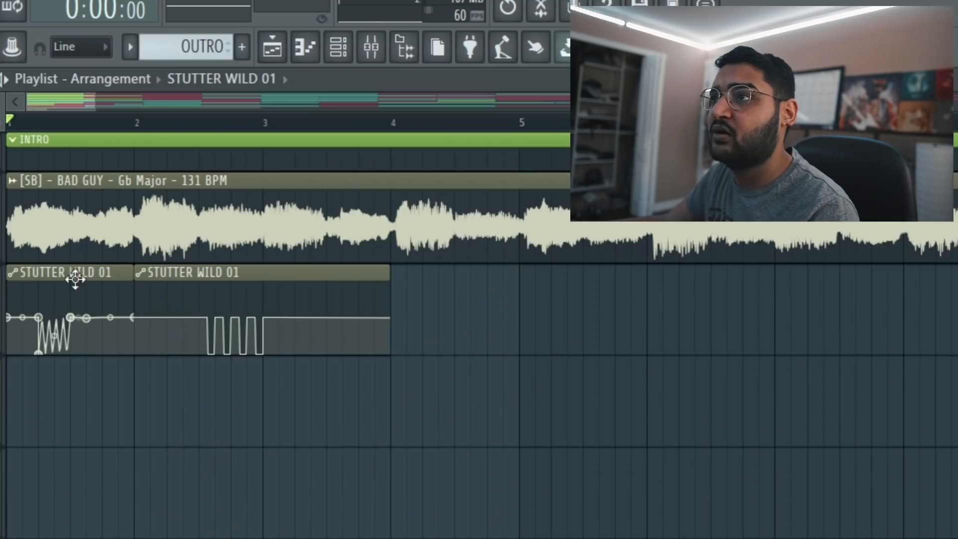
Delete the STUTTER WILD 01 piece in bar 1, move the remaining piece to bar 1 and play it
{"action": "right_click", "coordinate": [75, 278]}
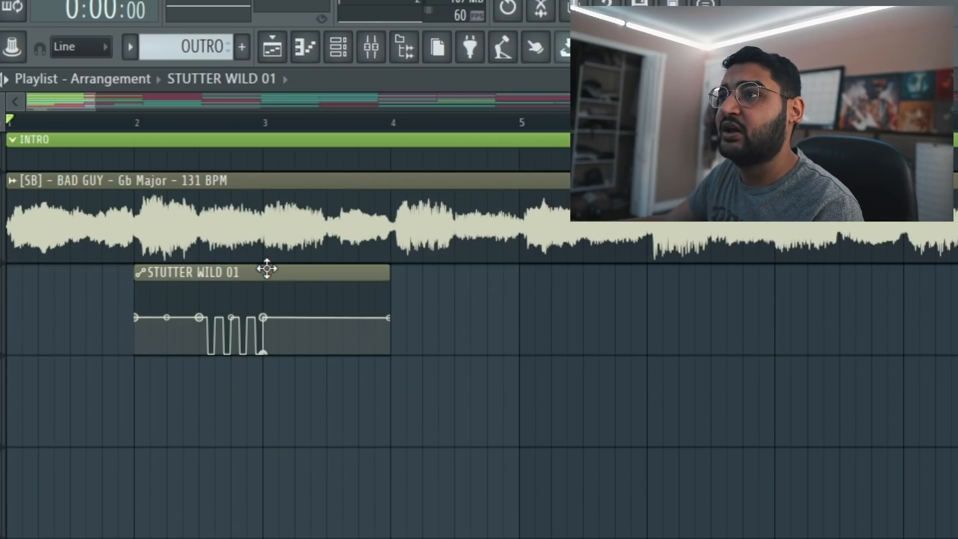
{"action": "left_click_drag", "start_coordinate": [267, 268], "coordinate": [127, 279]}
{"action": "key", "text": "space"}
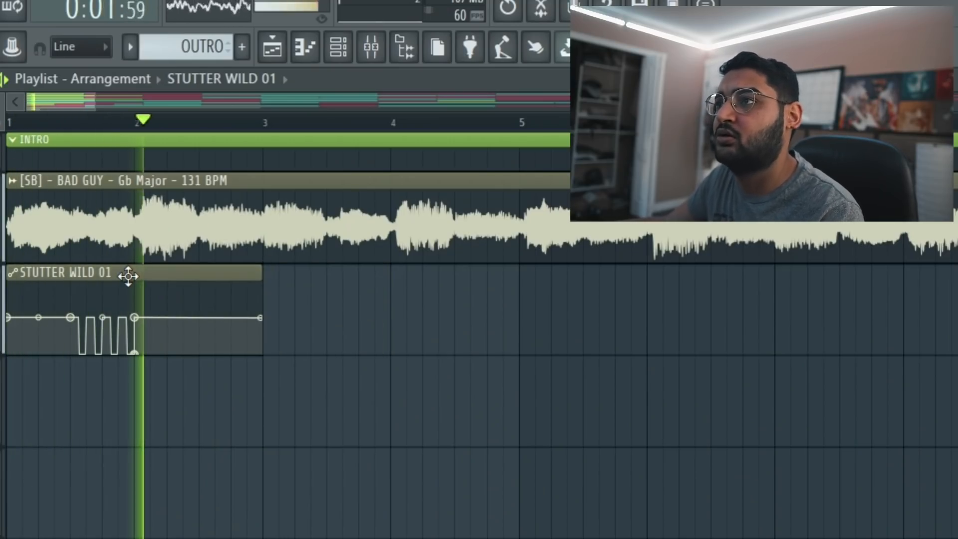
Copy the STUTTER WILD 01 automation clip to bar 3, directly after the first one, while listening to the loop
{"action": "left_click_drag", "start_coordinate": [128, 276], "coordinate": [384, 292]}
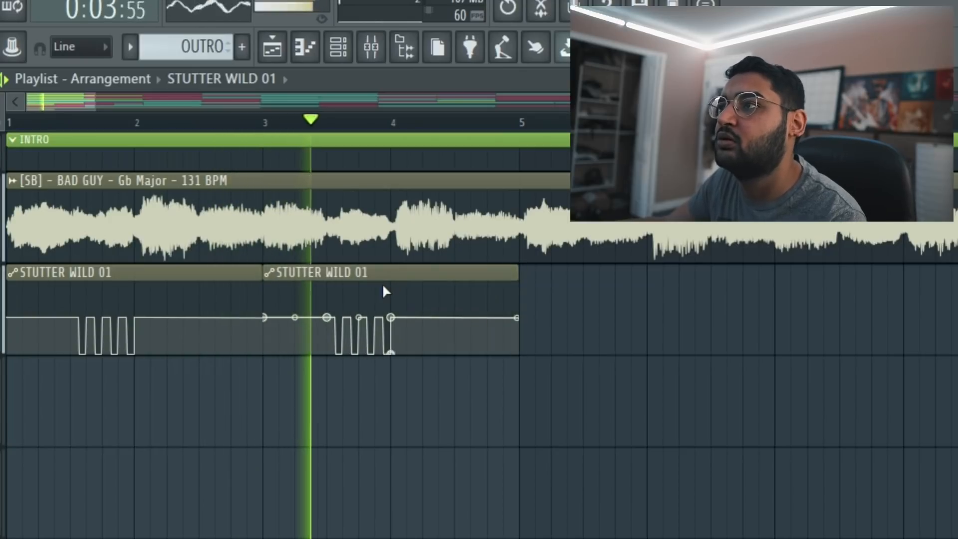
{"action": "left_click_drag", "start_coordinate": [474, 445], "coordinate": [623, 283]}
{"action": "key", "text": "space"}
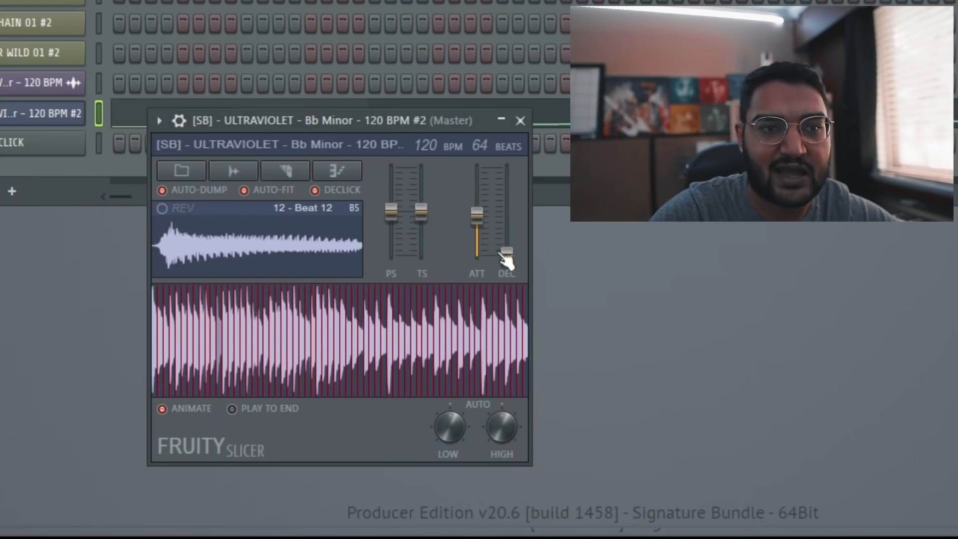
Raise the decay (DEC) of the ULTRAVIOLET loop in Fruity Slicer to about halfway
{"action": "left_click_drag", "start_coordinate": [506, 258], "coordinate": [509, 209]}
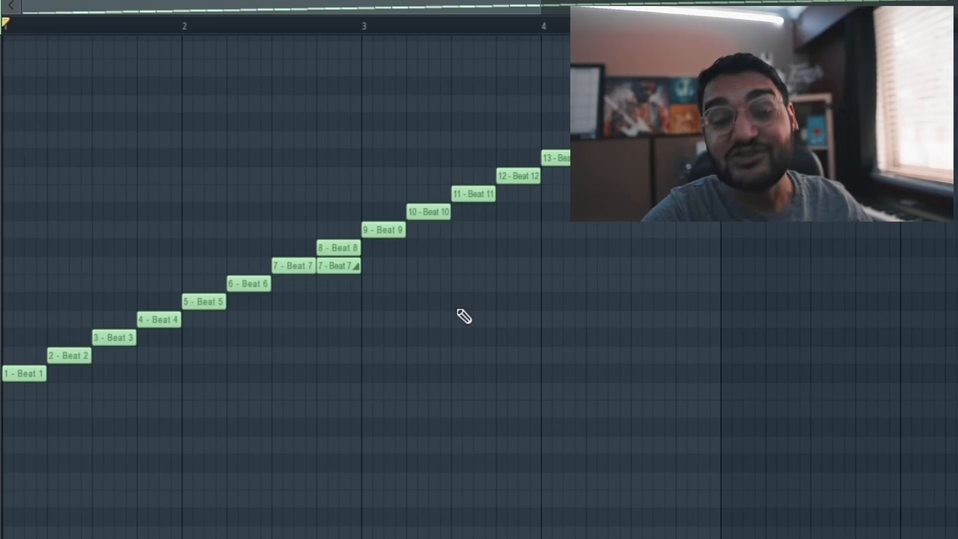
Add a G4 slide note under Beat 8 and short slide notes an octave above and below the split Beat 4 slice
{"action": "left_click_drag", "start_coordinate": [477, 299], "coordinate": [352, 263]}
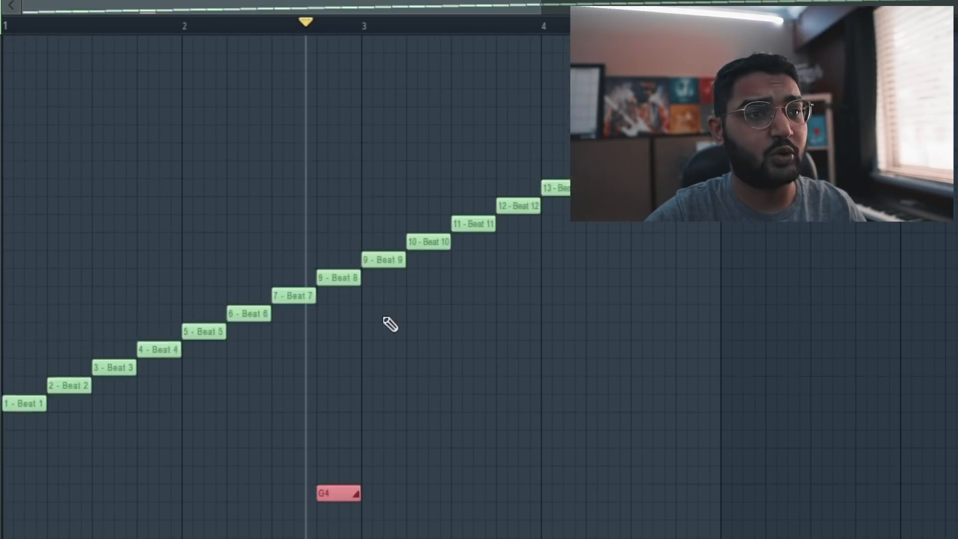
{"action": "scroll", "coordinate": [383, 320], "scroll_direction": "down", "scroll_amount": 2}
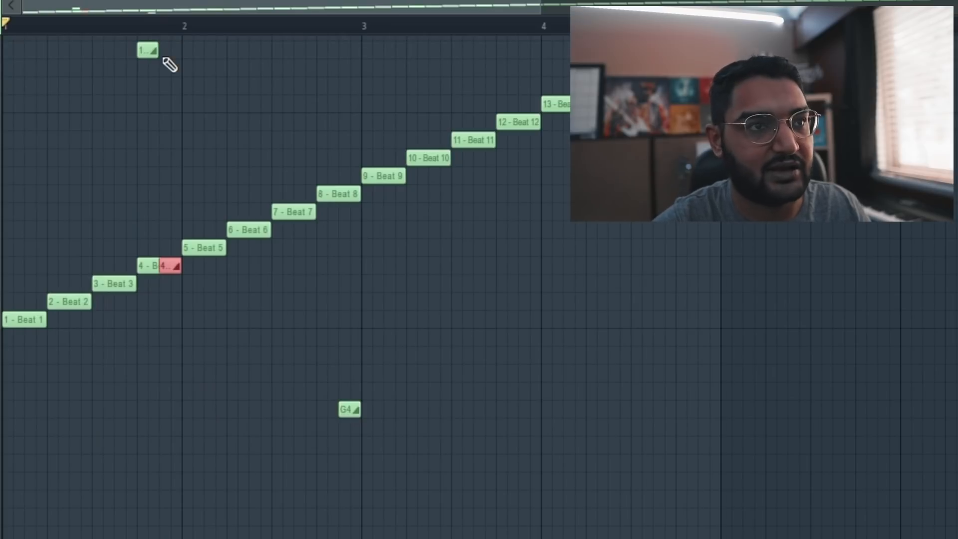
{"action": "left_click", "coordinate": [148, 52]}
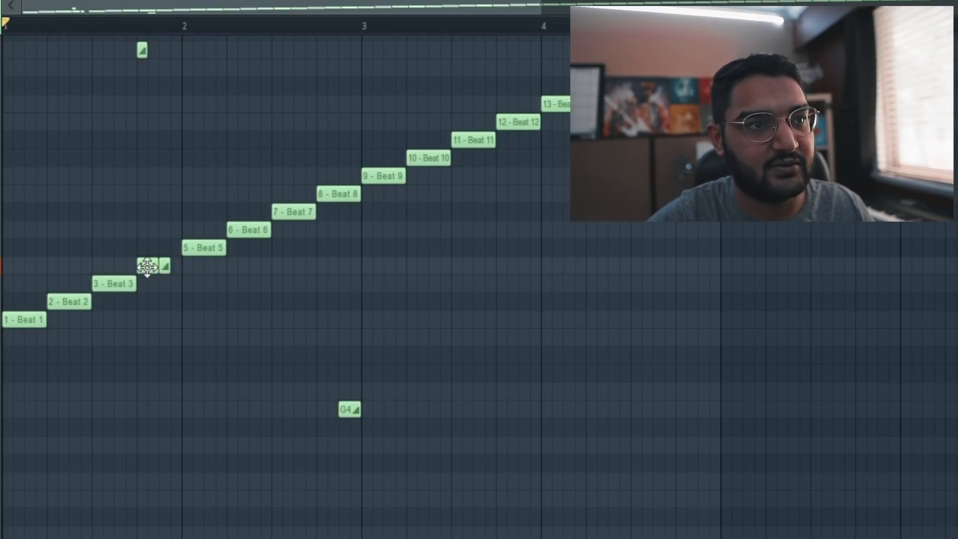
{"action": "key", "text": "ctrl+Down"}
Play the sliced pattern and examine the slide notes around Beat 4 and Beat 8 along the timeline
{"action": "key", "text": "space"}
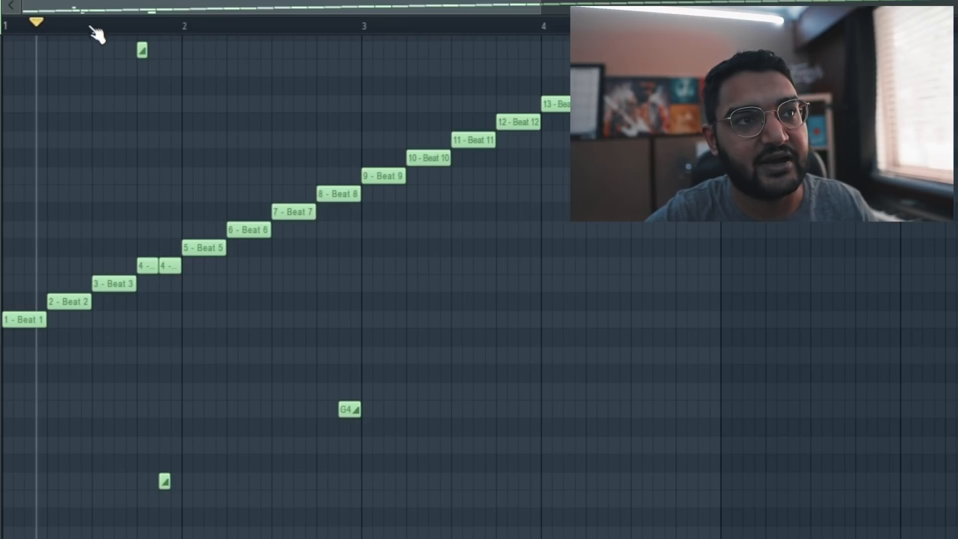
{"action": "left_click", "coordinate": [92, 27]}
{"action": "left_click", "coordinate": [182, 25]}
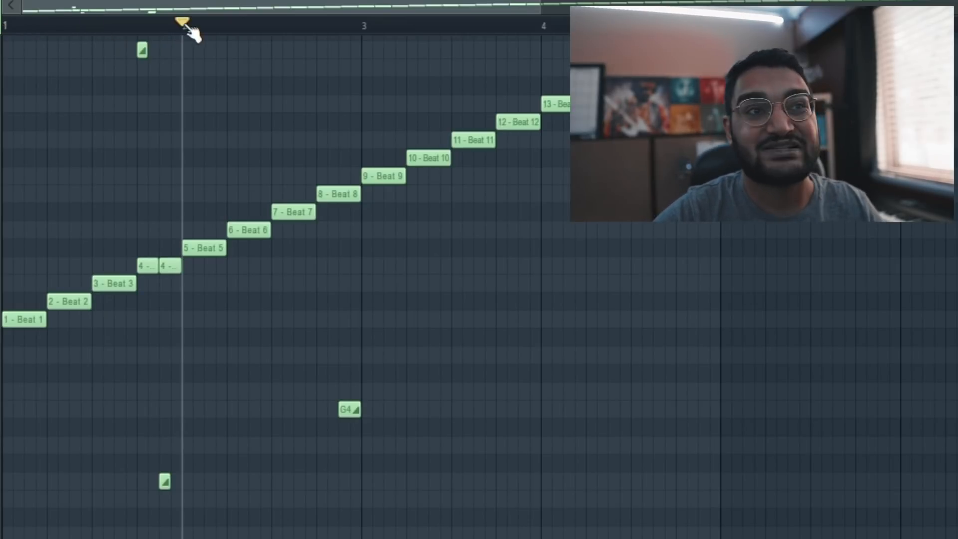
{"action": "left_click", "coordinate": [138, 23]}
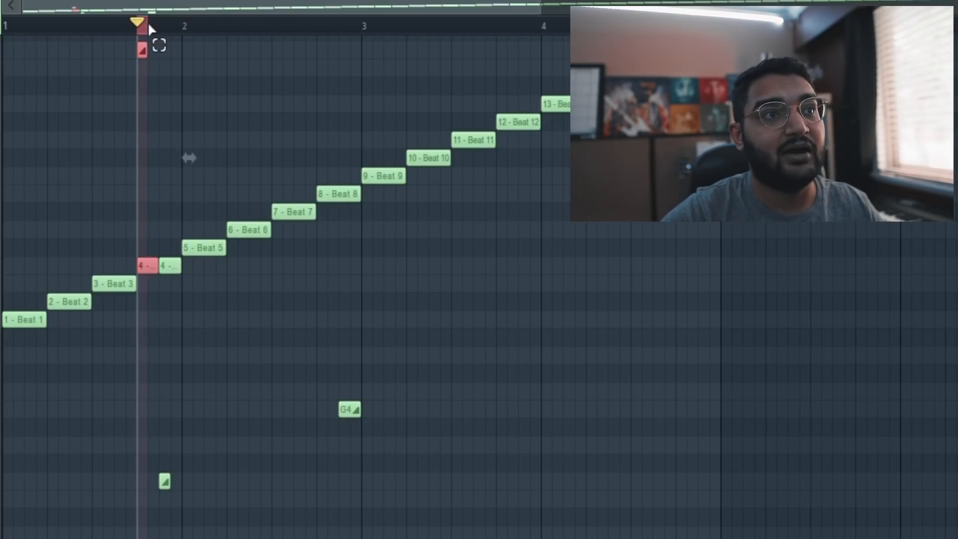
{"action": "left_click", "coordinate": [330, 26]}
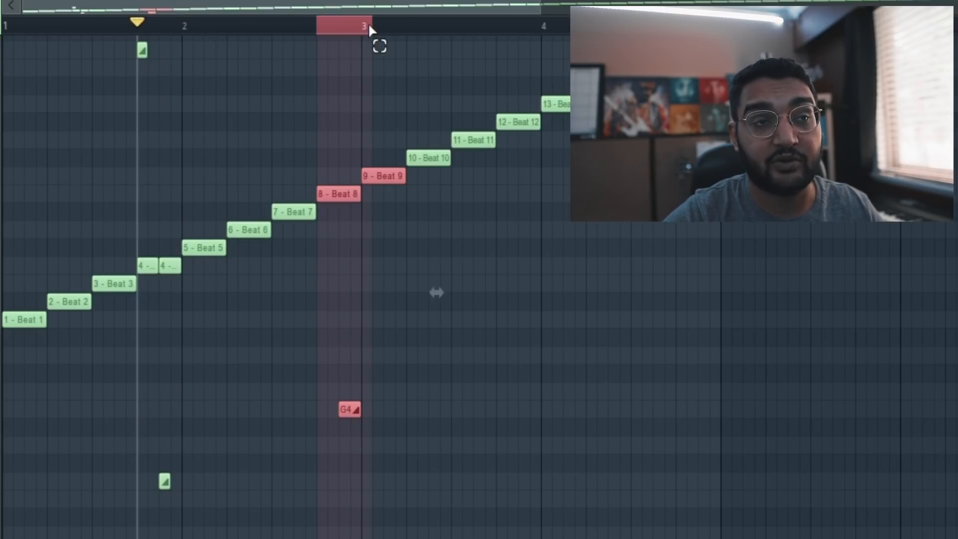
{"action": "left_click_drag", "start_coordinate": [369, 25], "coordinate": [367, 28]}
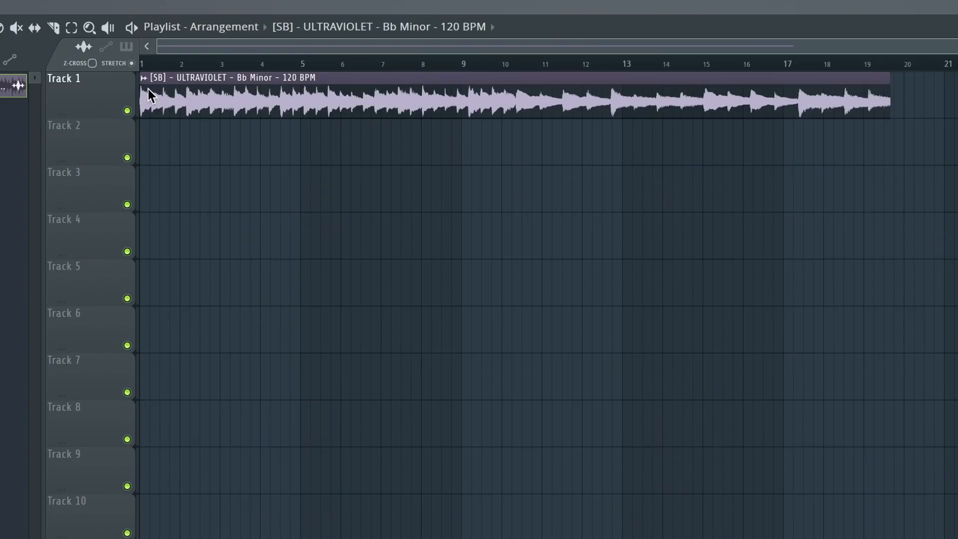
Try to chop the ULTRAVIOLET audio clip in the playlist with one of the region chopping presets
{"action": "left_click", "coordinate": [145, 77]}
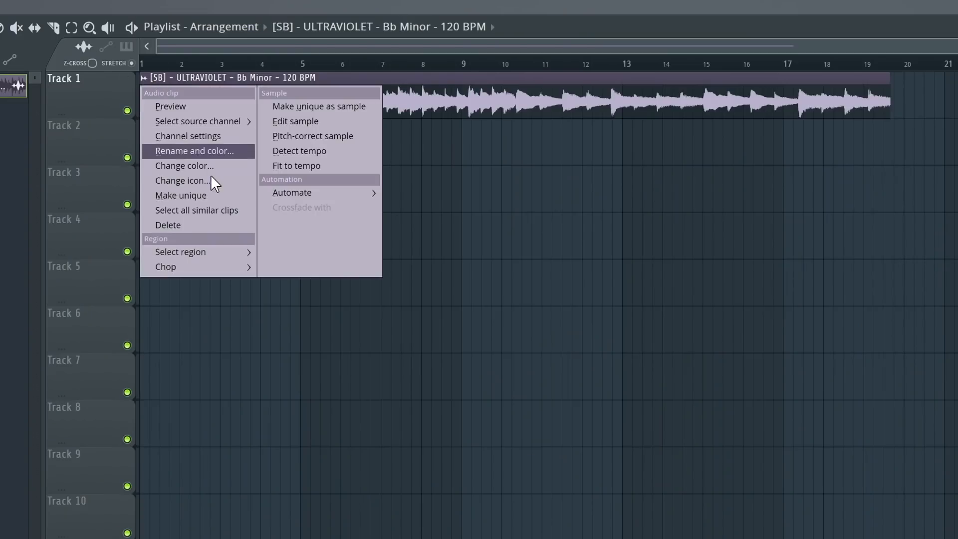
{"action": "mouse_move", "coordinate": [202, 271]}
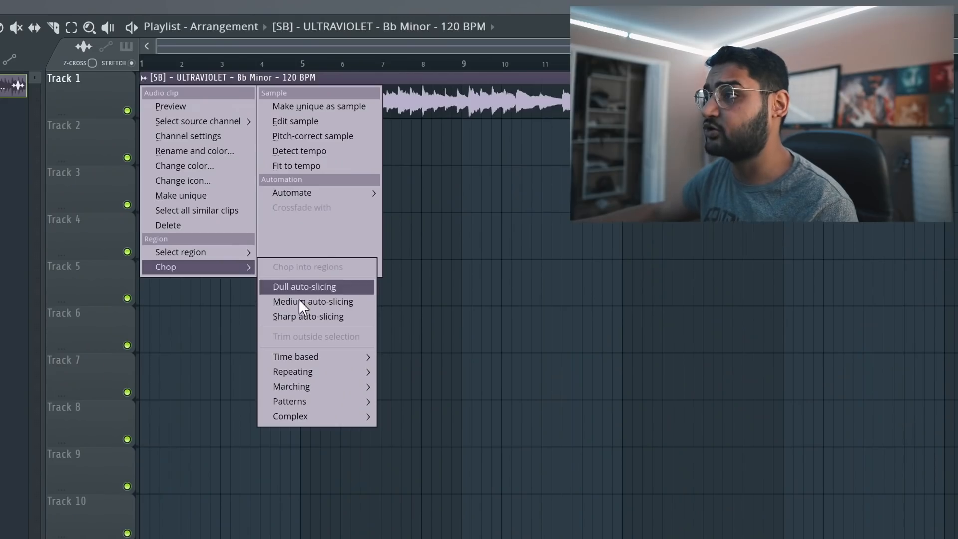
{"action": "mouse_move", "coordinate": [312, 352]}
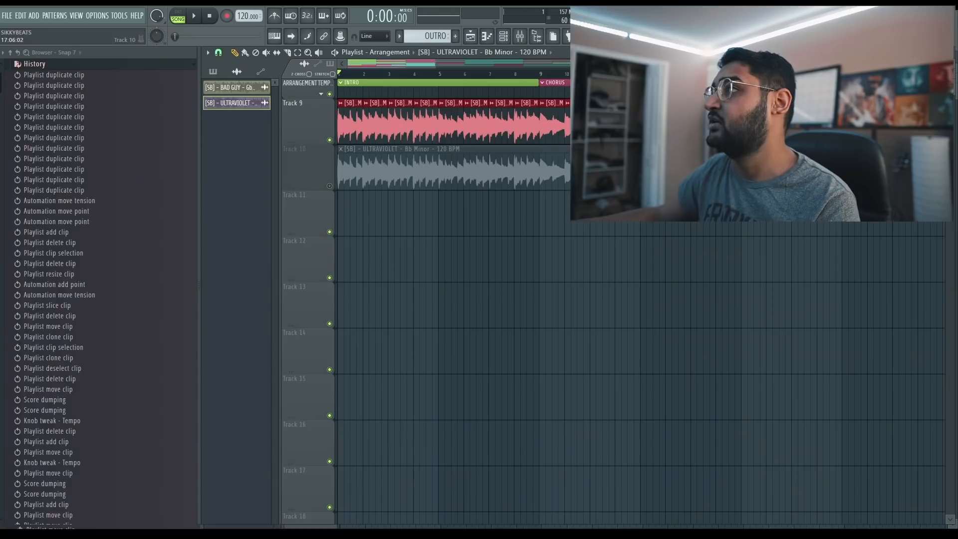
{"action": "key", "text": "ctrl+z"}
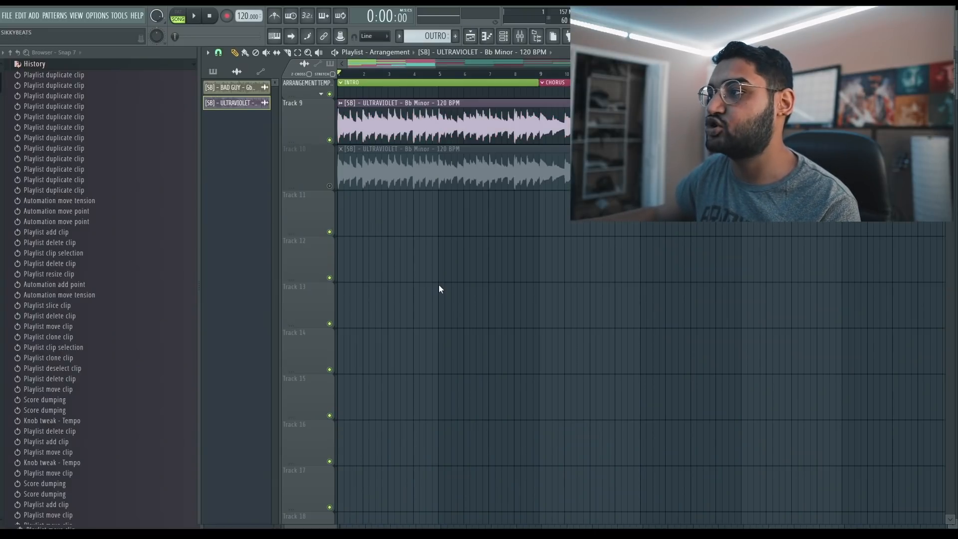
Chop the ULTRAVIOLET clip on Track 9 into one-beat slices and change its declicking mode
{"action": "key", "text": "ctrl+u"}
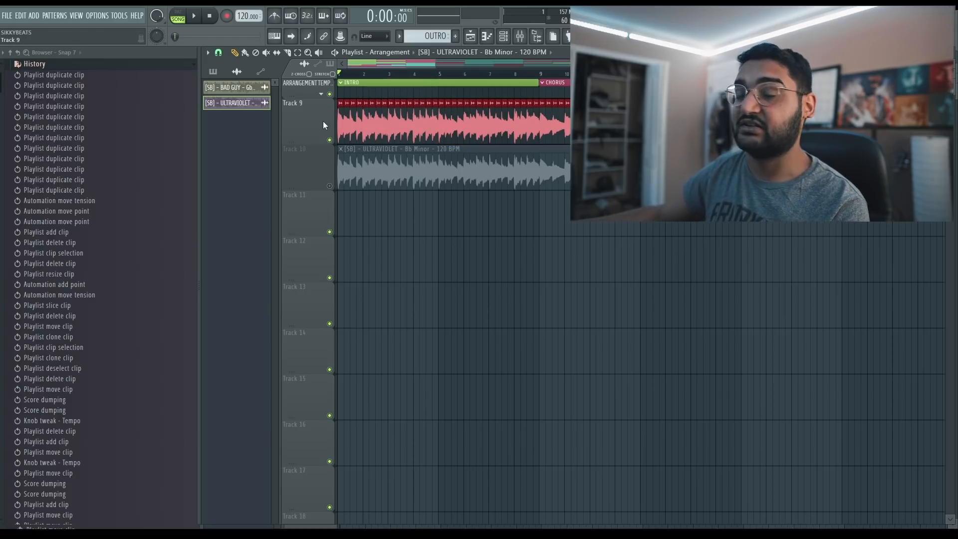
{"action": "scroll", "coordinate": [331, 137], "scroll_direction": "up", "scroll_amount": 5}
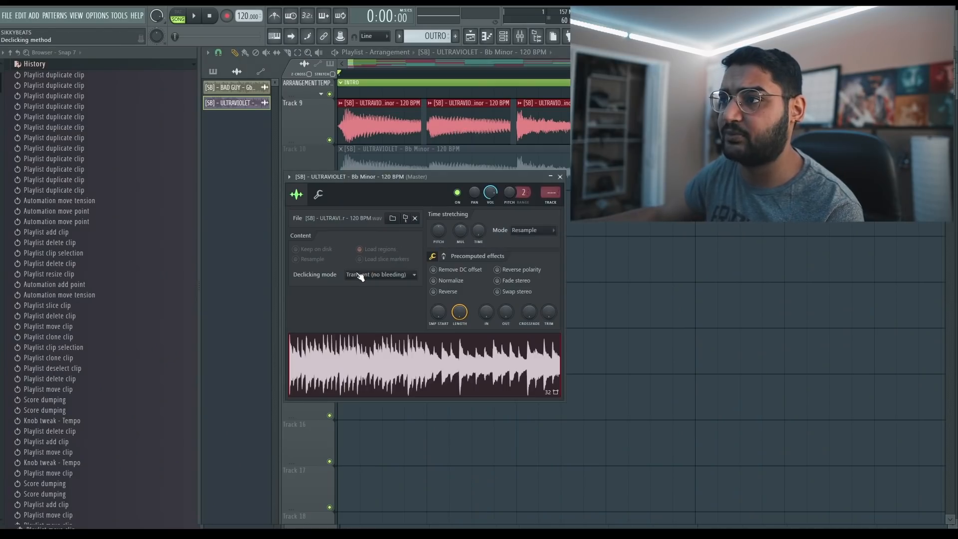
{"action": "left_click", "coordinate": [373, 311]}
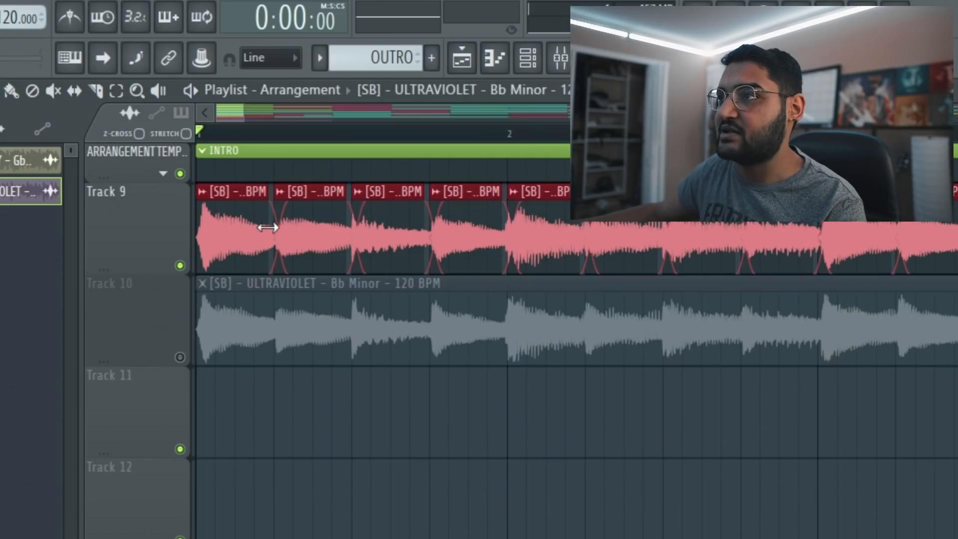
Trim the ends of all selected ULTRAVIOLET slices on Track 9 slightly shorter and deselect them
{"action": "left_click_drag", "start_coordinate": [267, 227], "coordinate": [258, 231]}
{"action": "left_click", "coordinate": [267, 430], "text": "ctrl"}
{"action": "scroll", "coordinate": [186, 241], "scroll_direction": "up", "scroll_amount": 5}
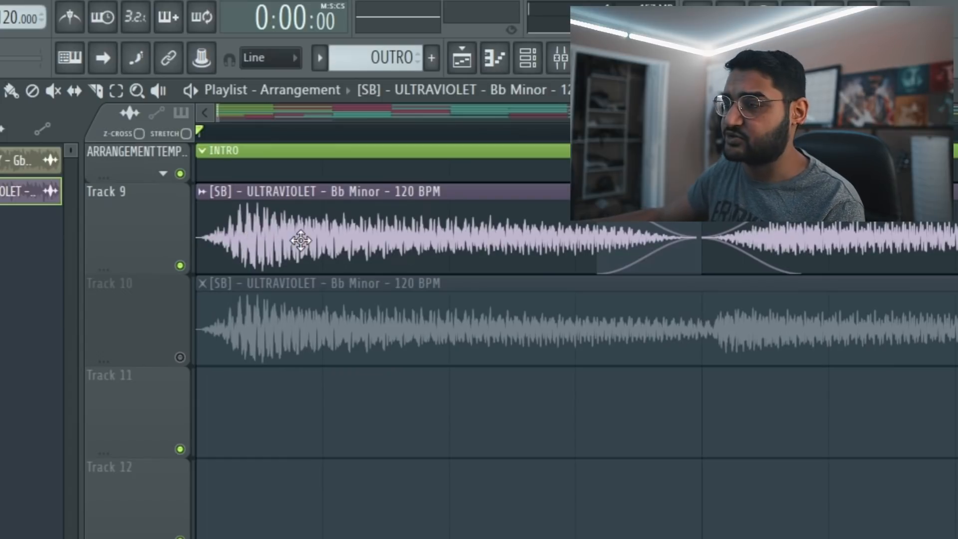
Restore the fade-in on the first ULTRAVIOLET slice by undoing the last edits, and play the chopped loop
{"action": "key", "text": "ctrl+z"}
{"action": "key", "text": "ctrl+z"}
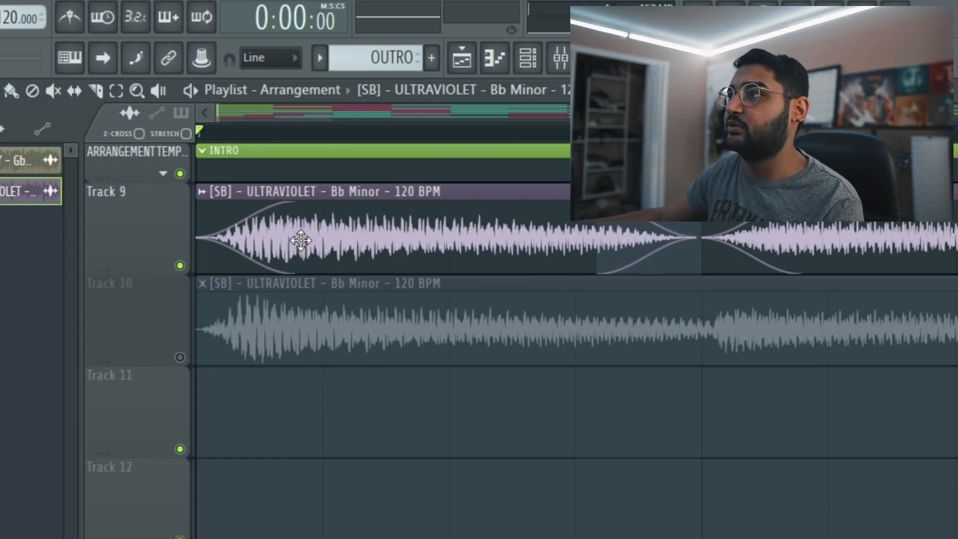
{"action": "scroll", "coordinate": [414, 357], "scroll_direction": "down", "scroll_amount": 5}
{"action": "key", "text": "space"}
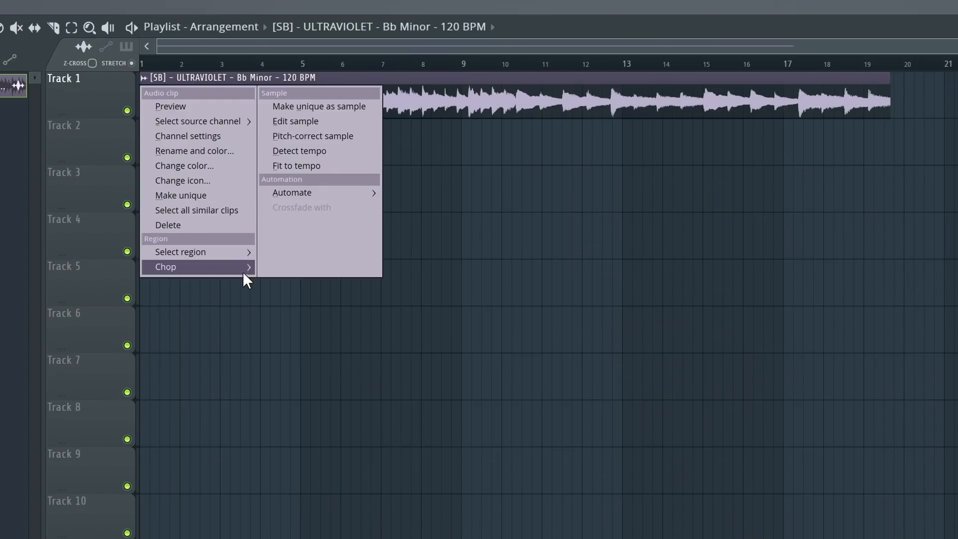
Chop the ULTRAVIOLET clip on Track 10 into progressively shorter slices within each bar and play it back
{"action": "mouse_move", "coordinate": [241, 271]}
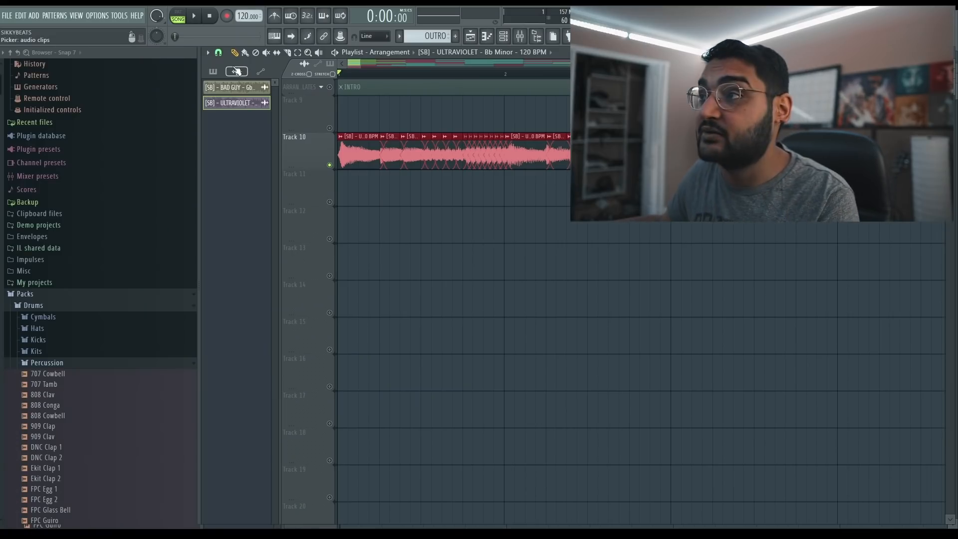
{"action": "key", "text": "space"}
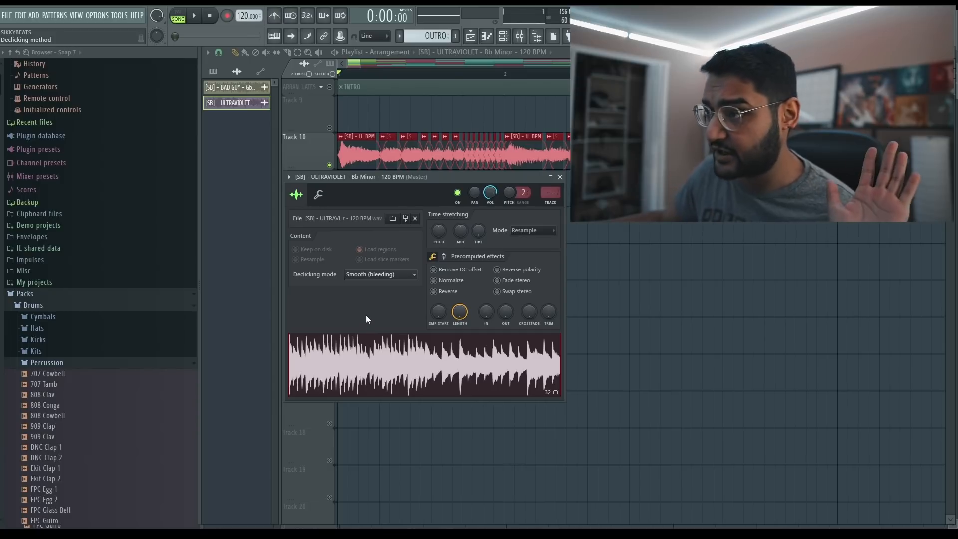
Set the ULTRAVIOLET clip's declicking mode to Generic (bleeding) and close its channel settings
{"action": "left_click", "coordinate": [366, 315]}
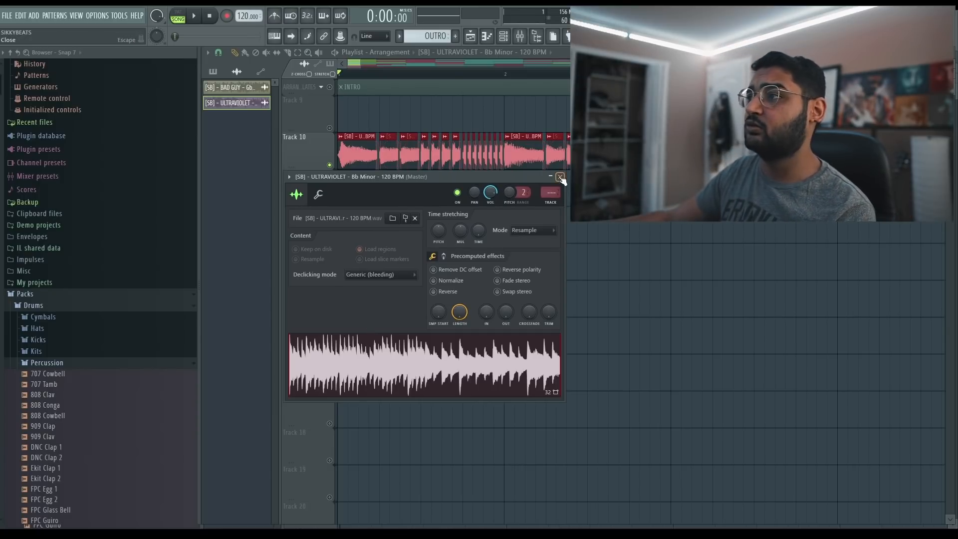
{"action": "left_click", "coordinate": [560, 177]}
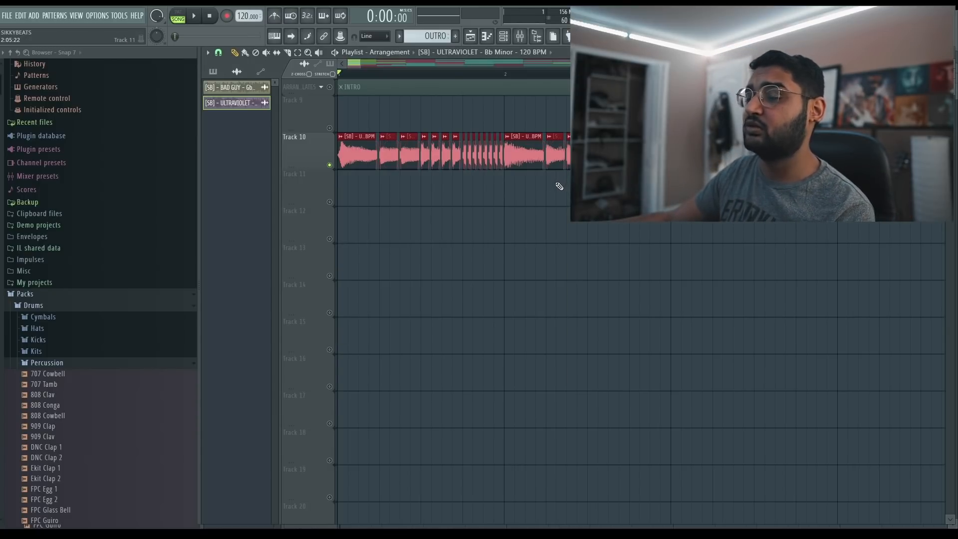